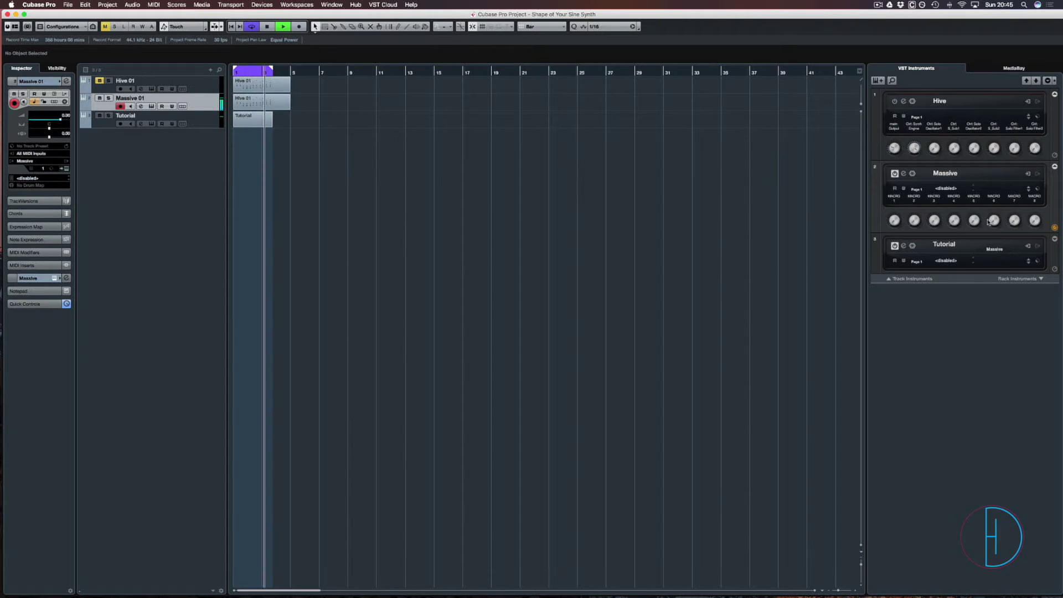
Stop playback of the Shape of Your Sine Synth project.
{"action": "key", "text": "space"}
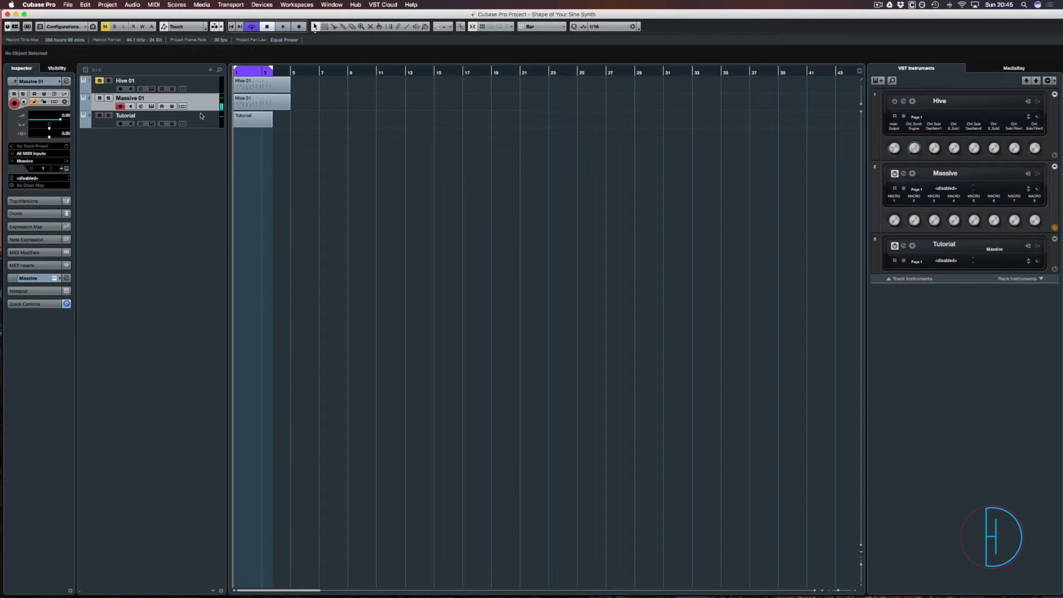
Open Massive on the Tutorial track and start a new blank sound.
{"action": "left_click", "coordinate": [201, 116]}
{"action": "left_click", "coordinate": [66, 169]}
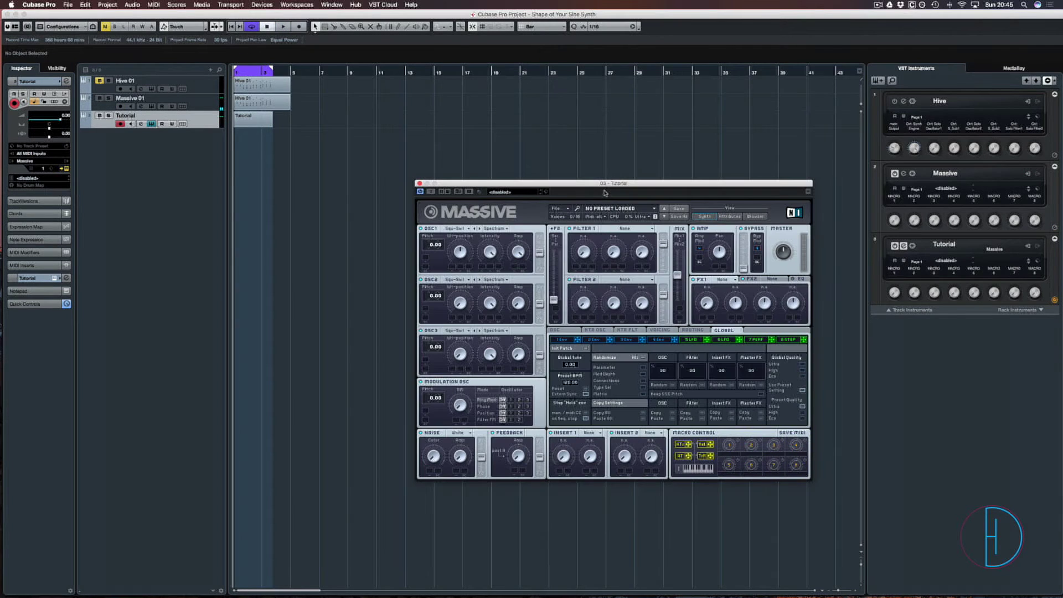
{"action": "left_click", "coordinate": [554, 209]}
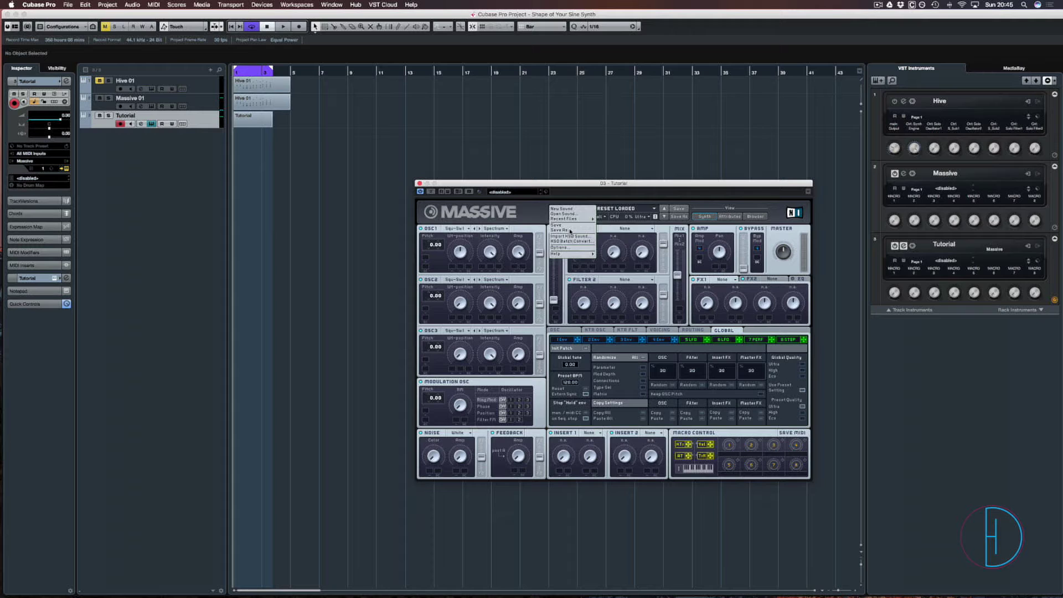
{"action": "left_click", "coordinate": [575, 209]}
{"action": "left_click_drag", "start_coordinate": [564, 183], "coordinate": [527, 137]}
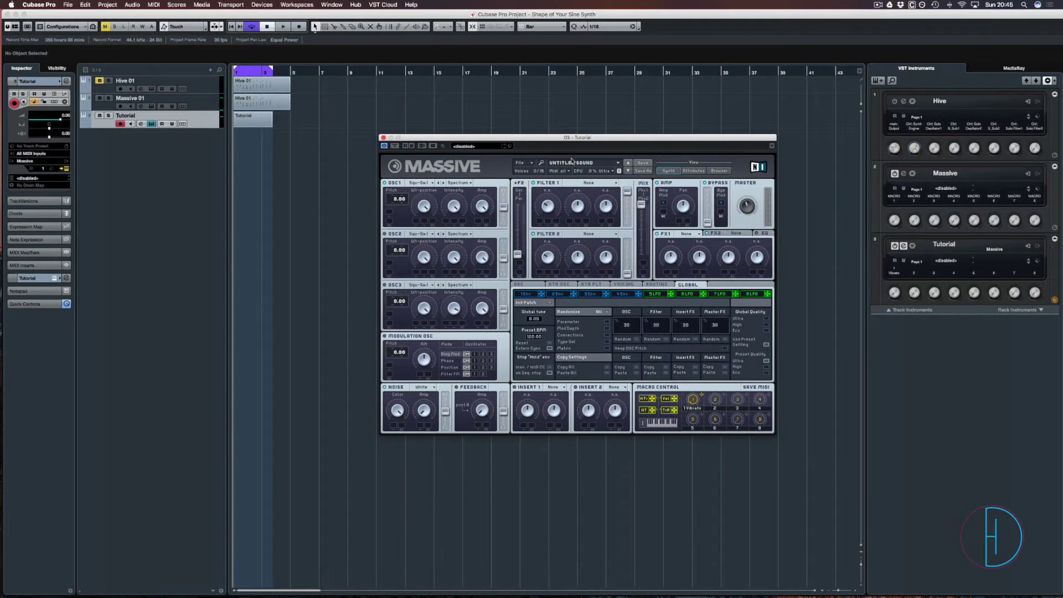
Replace the empty Tutorial part with the pasted Hive 01 part, solo it and audition.
{"action": "left_click", "coordinate": [264, 120]}
{"action": "key", "text": "Delete"}
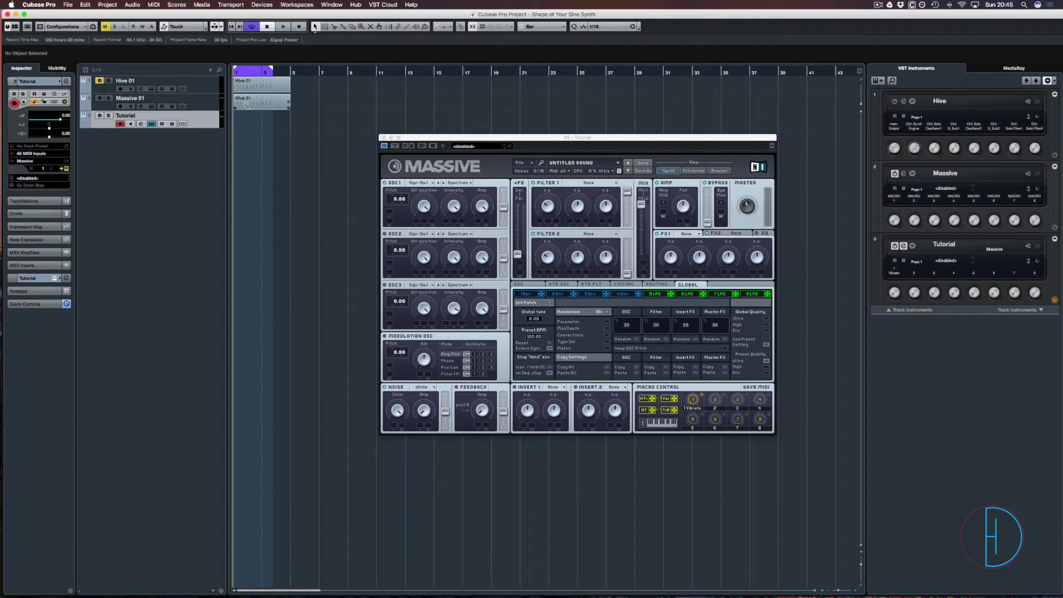
{"action": "key", "text": "ctrl+v"}
{"action": "left_click", "coordinate": [110, 115]}
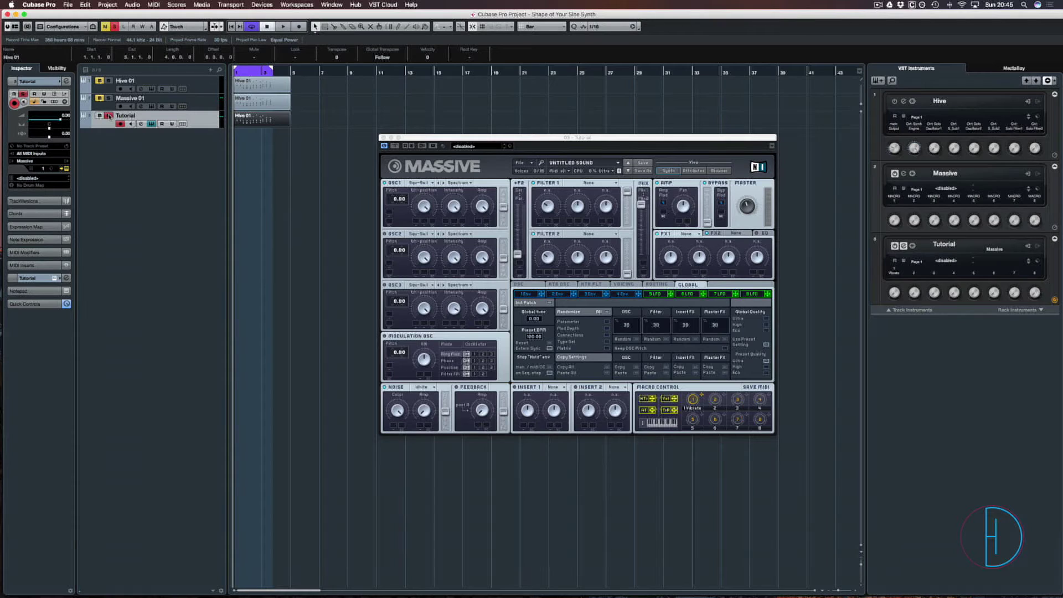
{"action": "key", "text": "space"}
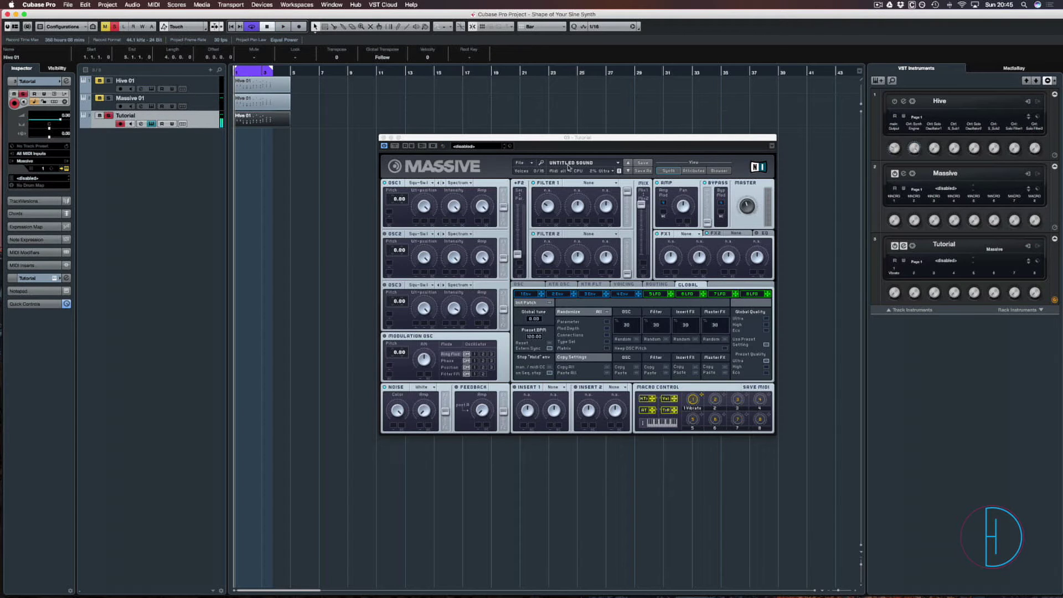
{"action": "left_click", "coordinate": [742, 224]}
{"action": "key", "text": "space"}
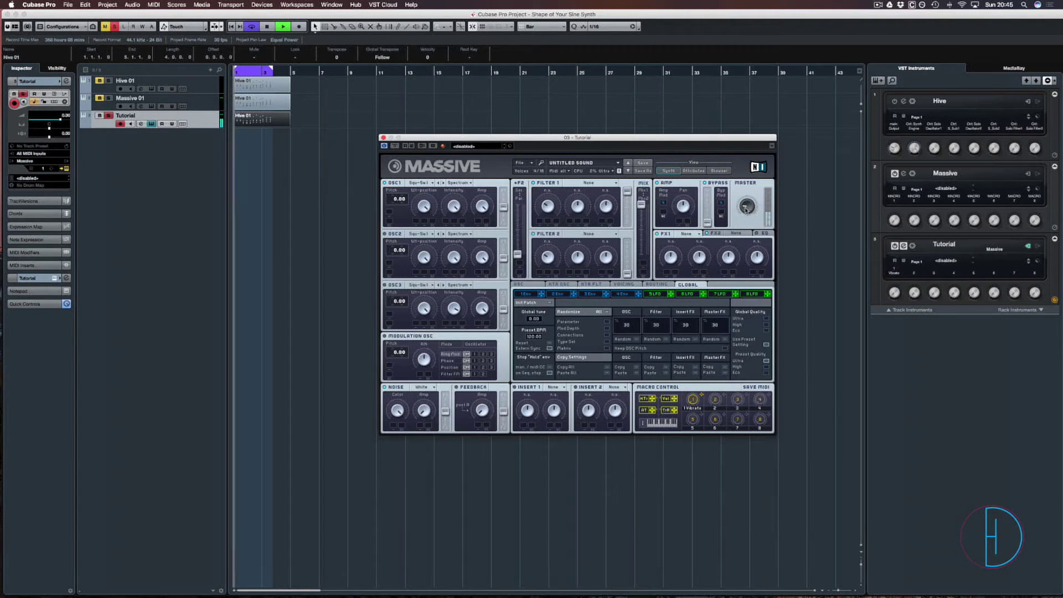
{"action": "key", "text": "space"}
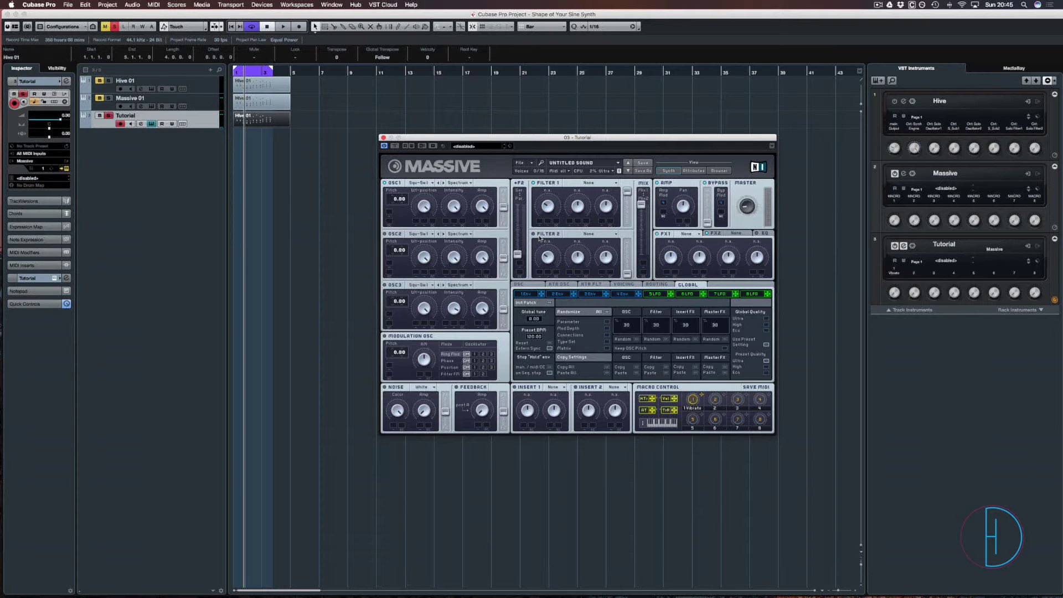
Set oscillator 1's wavetable to Sin-Square and audition the result.
{"action": "left_click", "coordinate": [426, 186]}
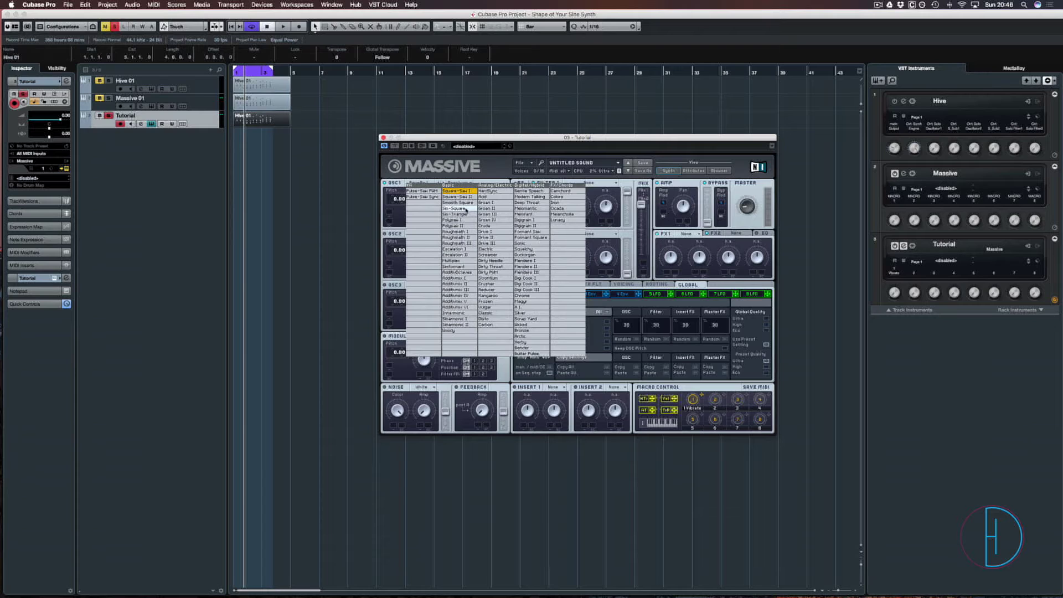
{"action": "left_click", "coordinate": [466, 209]}
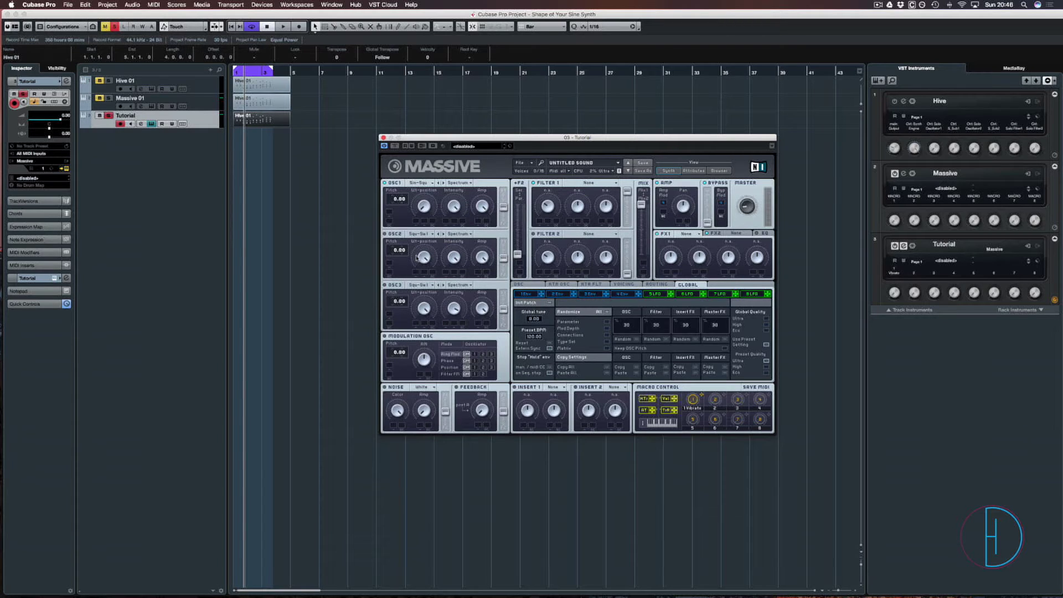
{"action": "key", "text": "space"}
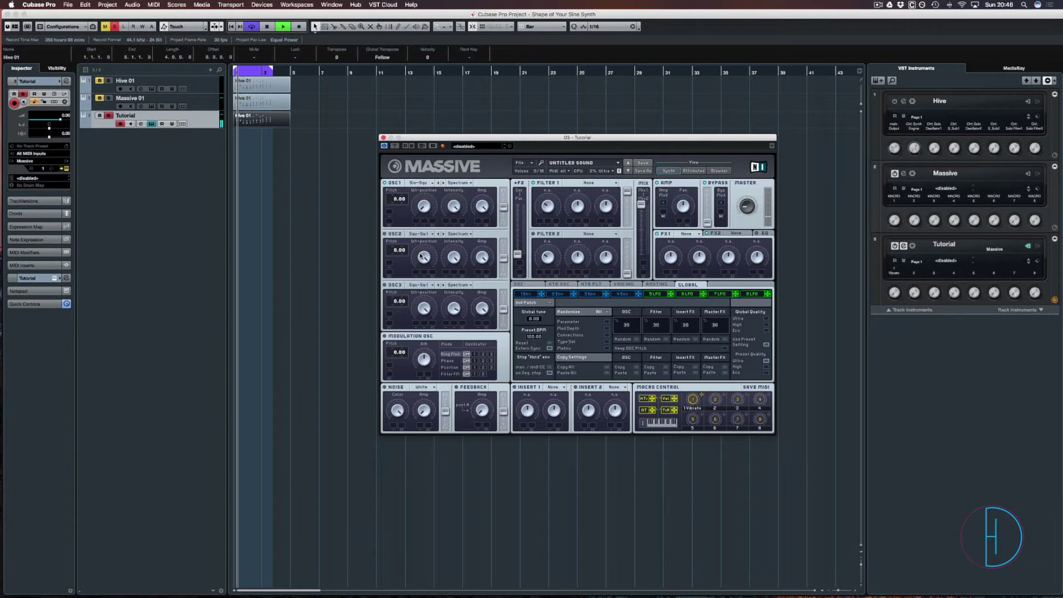
{"action": "key", "text": "space"}
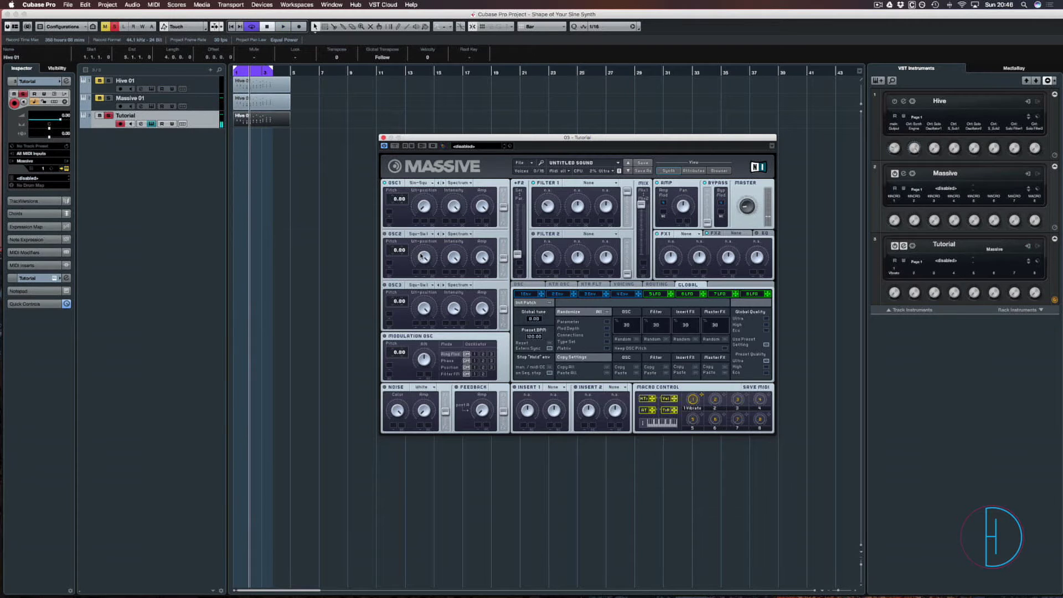
{"action": "left_click", "coordinate": [337, 185]}
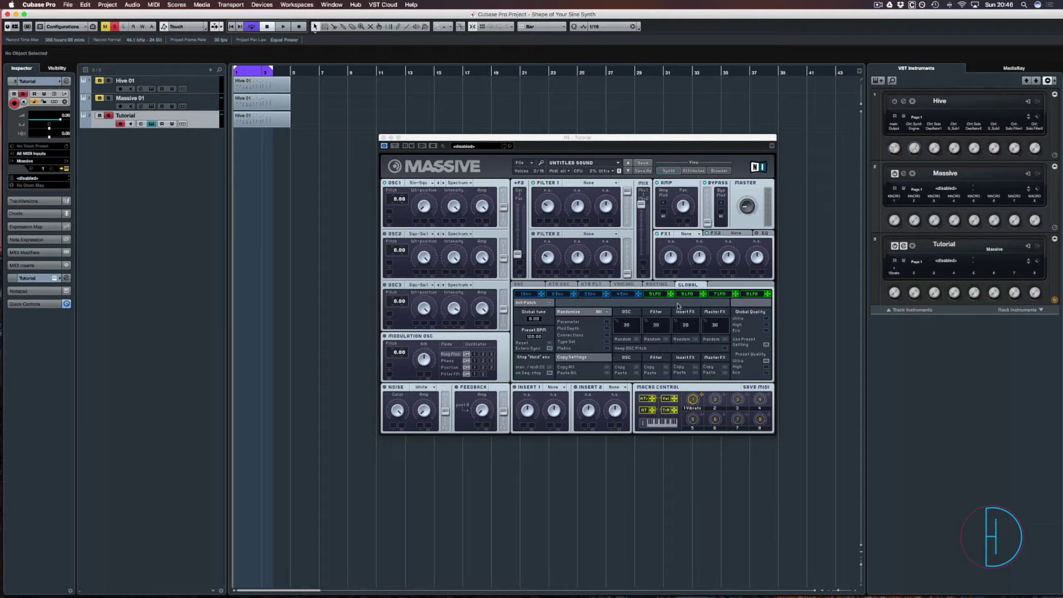
On envelope 4, drop sustain to zero and shorten decay and release while playing.
{"action": "left_click", "coordinate": [623, 294]}
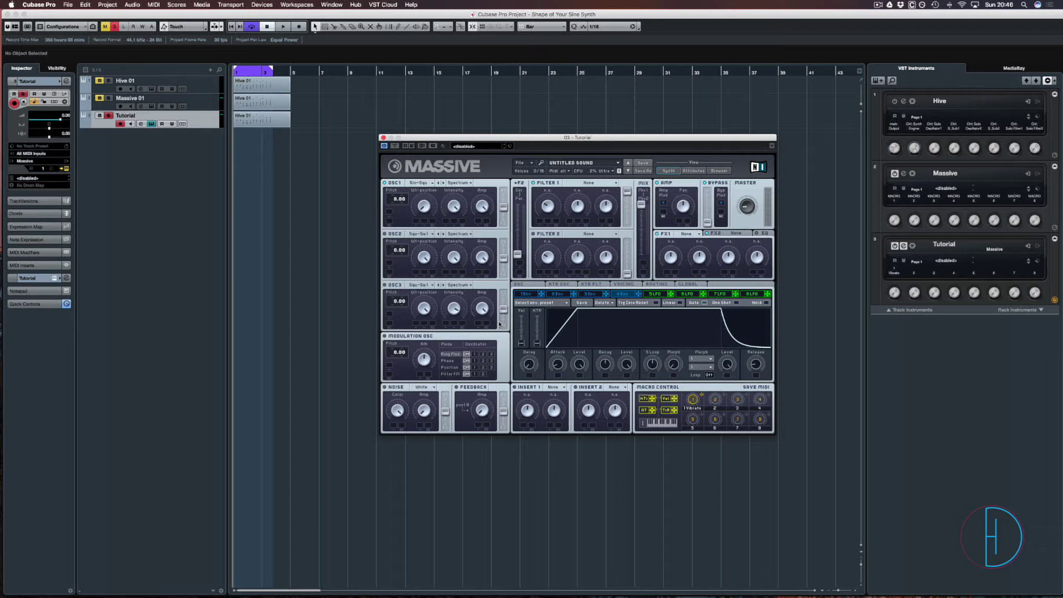
{"action": "key", "text": "space"}
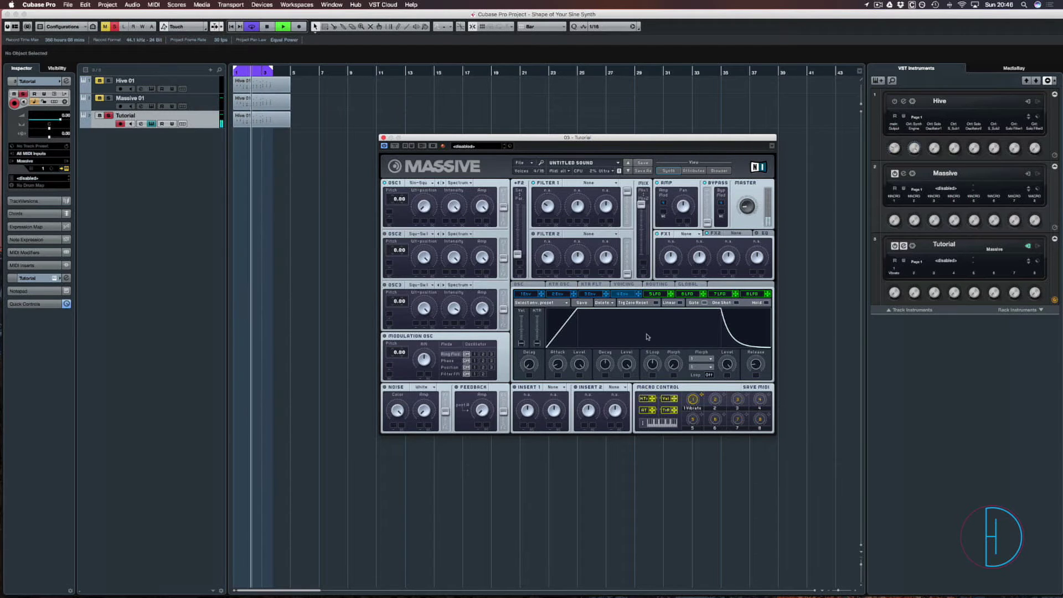
{"action": "left_click_drag", "start_coordinate": [625, 366], "coordinate": [627, 484]}
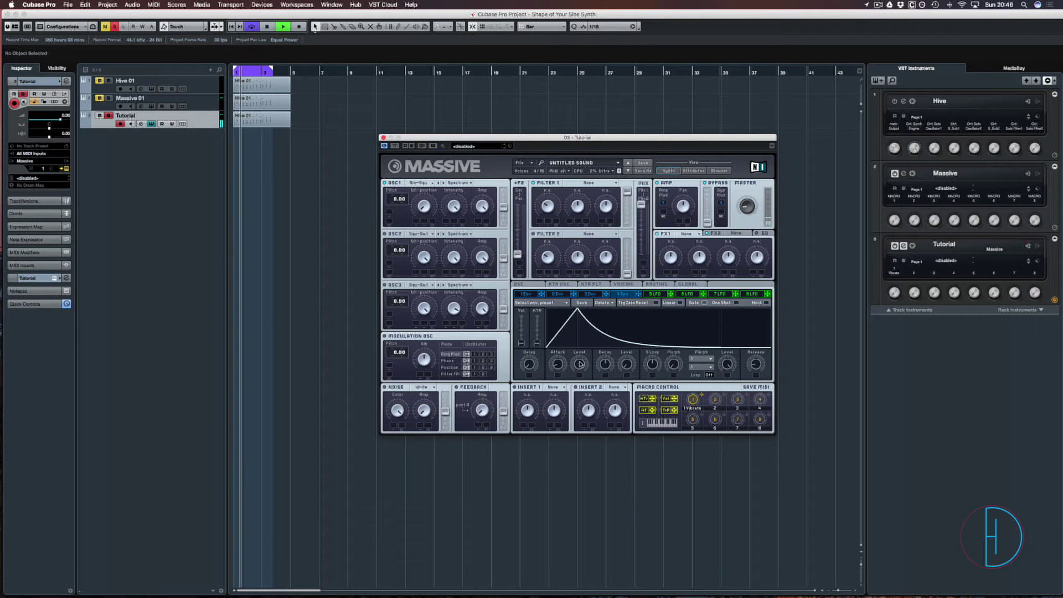
{"action": "left_click_drag", "start_coordinate": [603, 364], "coordinate": [604, 367]}
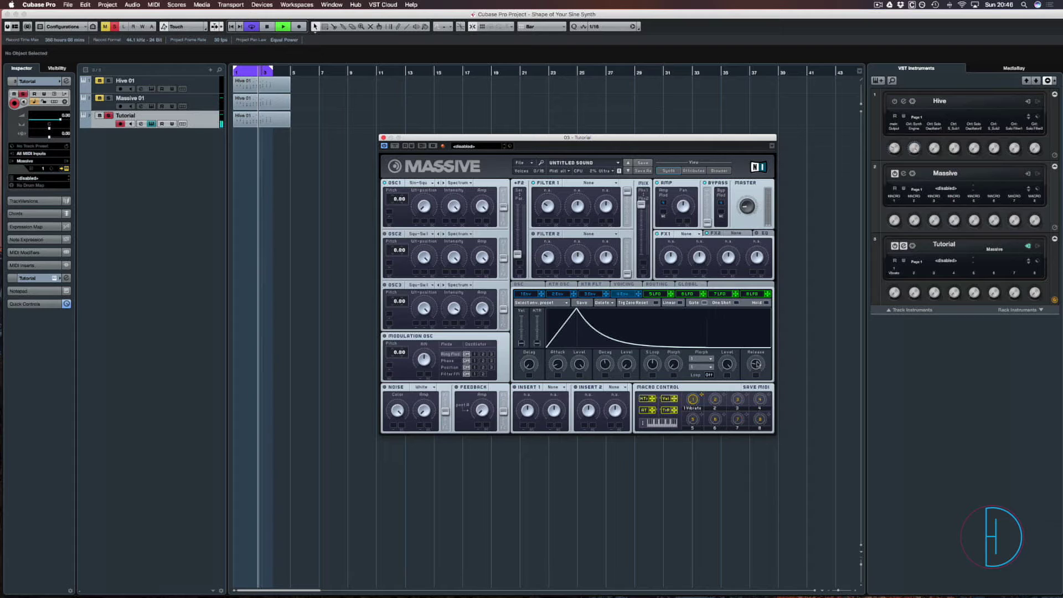
{"action": "mouse_move", "coordinate": [755, 364]}
{"action": "left_mouse_down"}
{"action": "mouse_move", "coordinate": [751, 288]}
{"action": "mouse_move", "coordinate": [746, 377]}
{"action": "mouse_move", "coordinate": [745, 353]}
{"action": "left_mouse_up"}
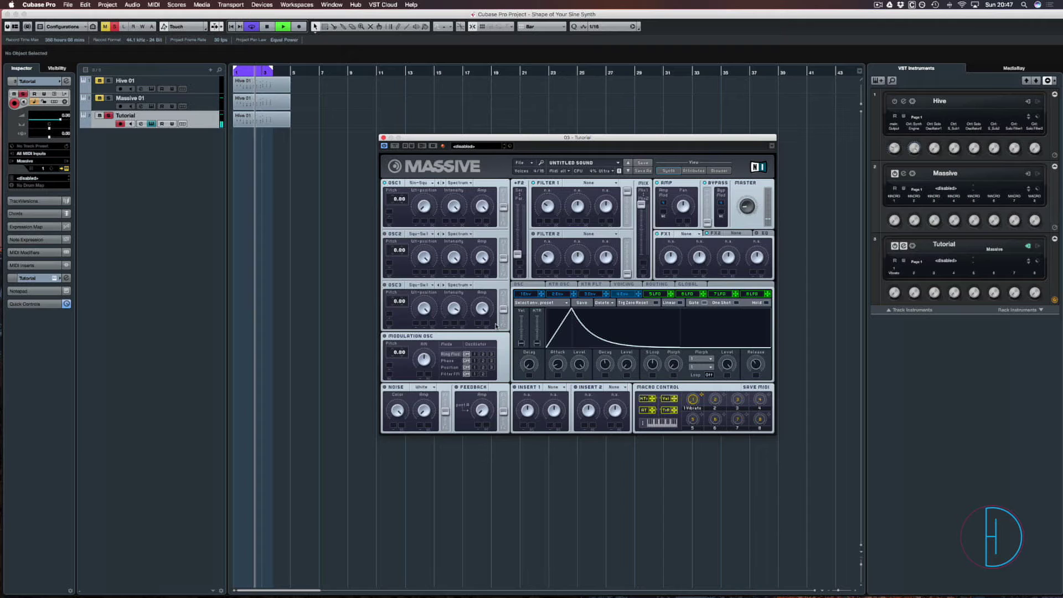
{"action": "key", "text": "space"}
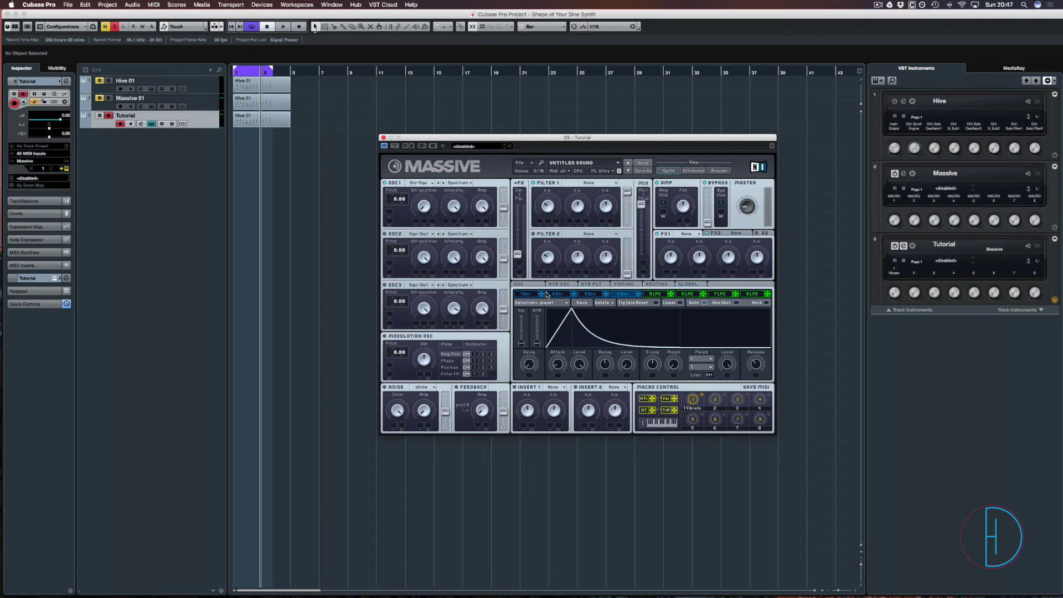
Route envelope 1 to oscillator 1's pitch, lowering its sustain to near zero with a short decay.
{"action": "left_click", "coordinate": [526, 294]}
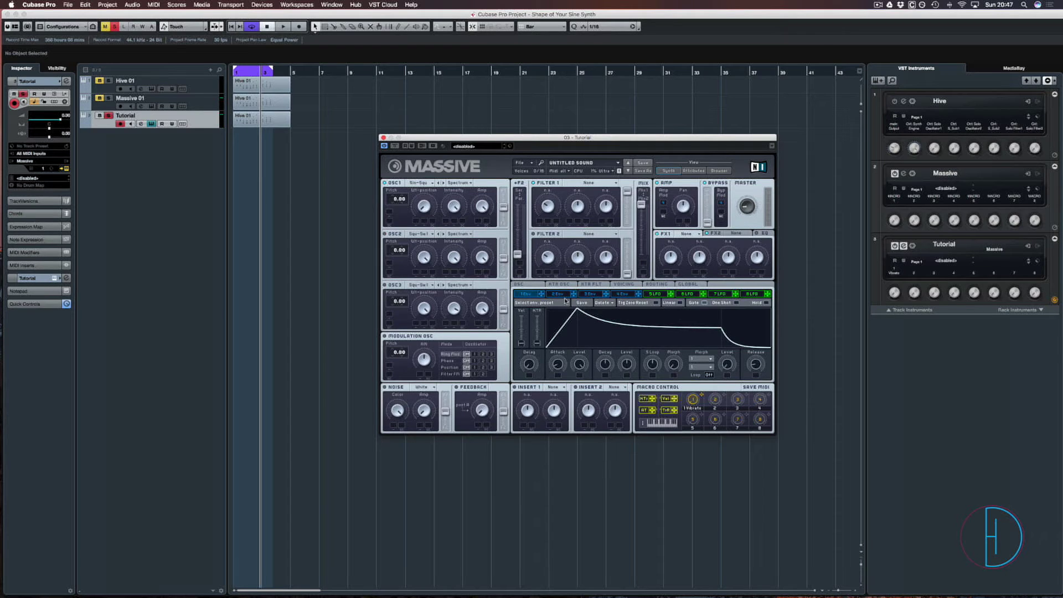
{"action": "left_click_drag", "start_coordinate": [541, 297], "coordinate": [397, 79]}
{"action": "key", "text": "space"}
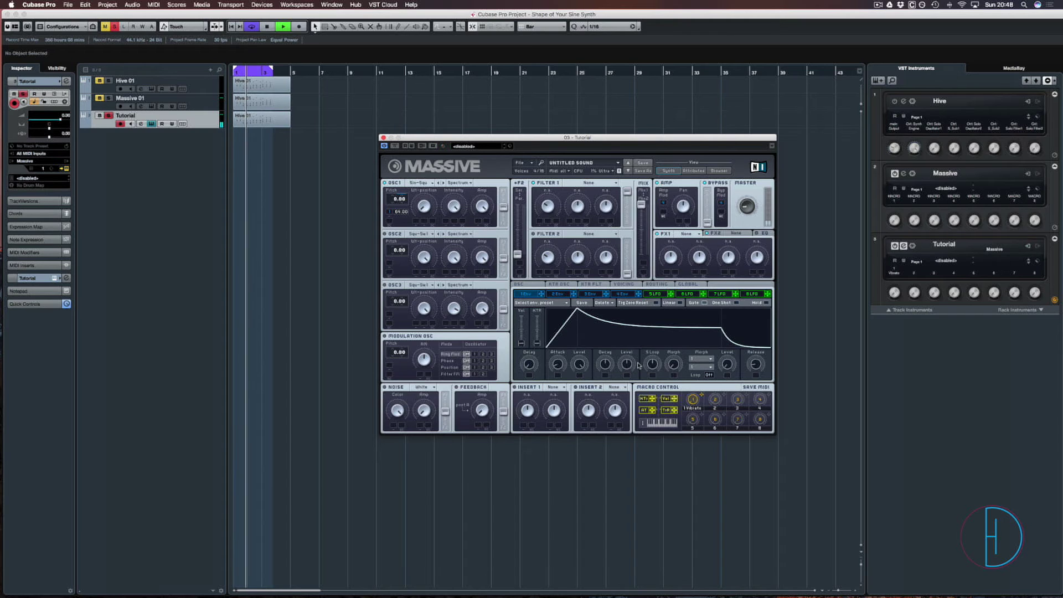
{"action": "left_click_drag", "start_coordinate": [627, 364], "coordinate": [621, 424]}
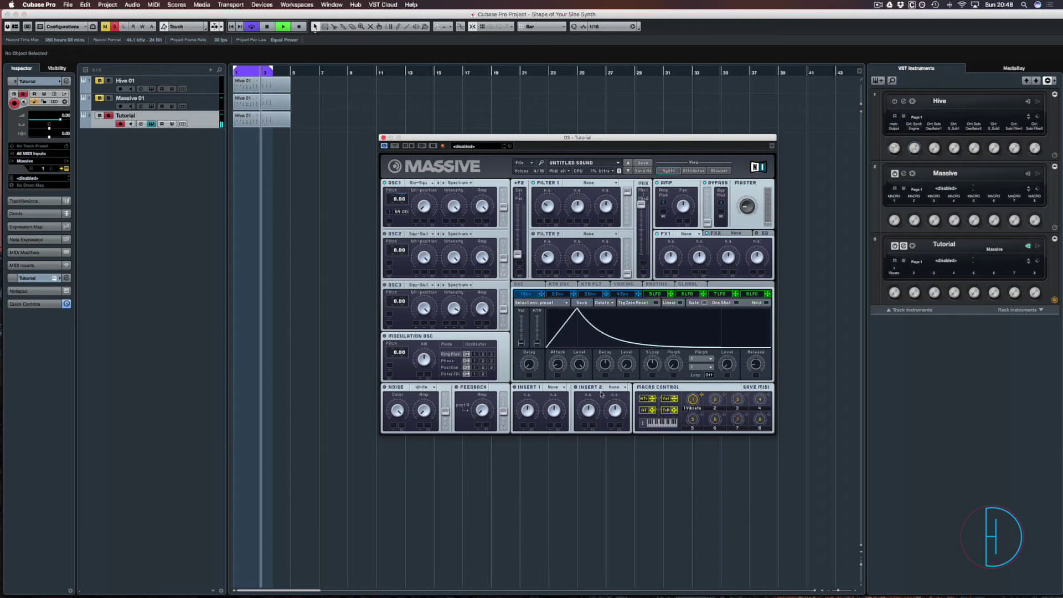
{"action": "left_click_drag", "start_coordinate": [605, 365], "coordinate": [604, 394]}
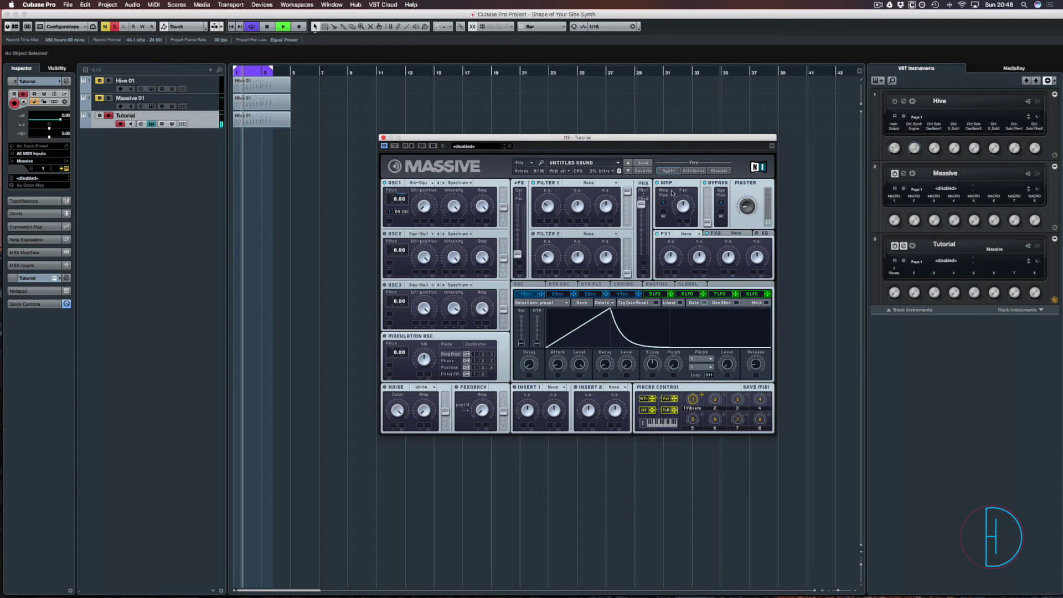
Show the EQ section and lower the envelope's peak level while auditioning.
{"action": "key", "text": "space"}
{"action": "left_click", "coordinate": [768, 234]}
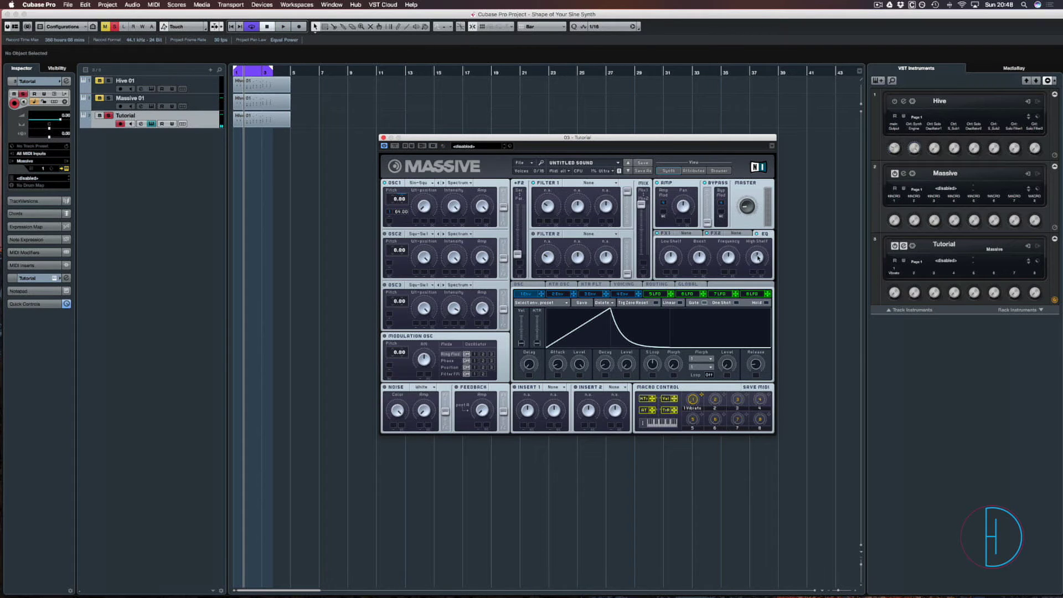
{"action": "key", "text": "space"}
{"action": "left_click_drag", "start_coordinate": [578, 365], "coordinate": [579, 379]}
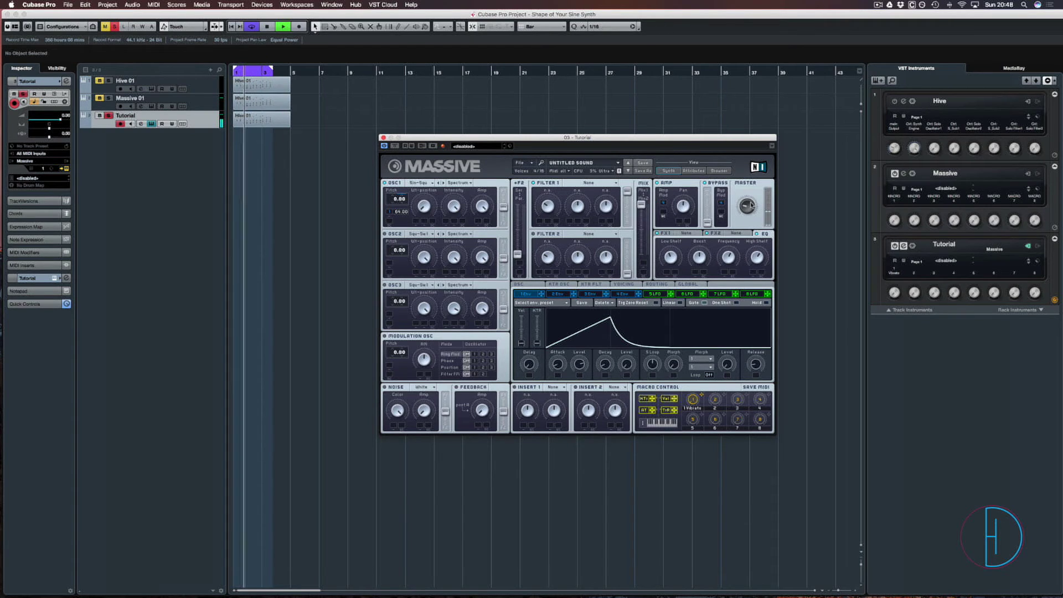
{"action": "key", "text": "space"}
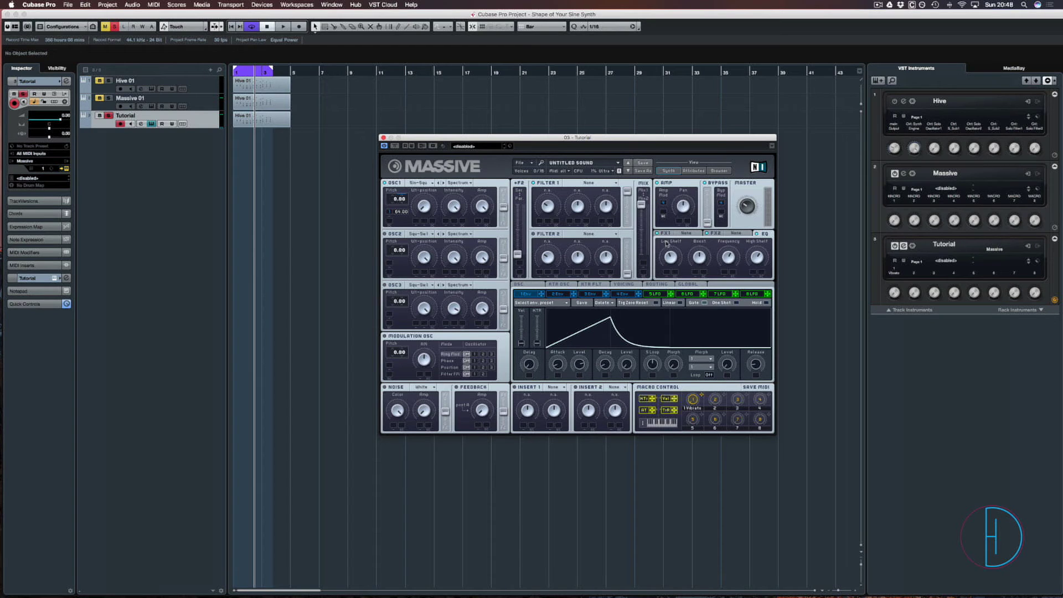
Load Reverb into the FX1 slot and audition the sound.
{"action": "left_click", "coordinate": [687, 235]}
{"action": "left_click", "coordinate": [686, 235]}
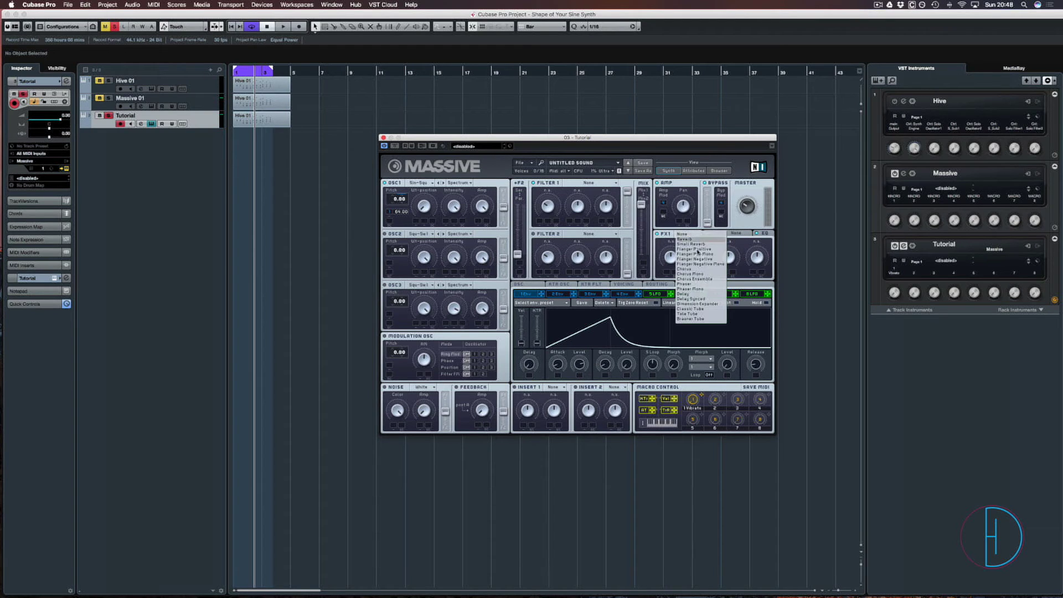
{"action": "left_click", "coordinate": [699, 244]}
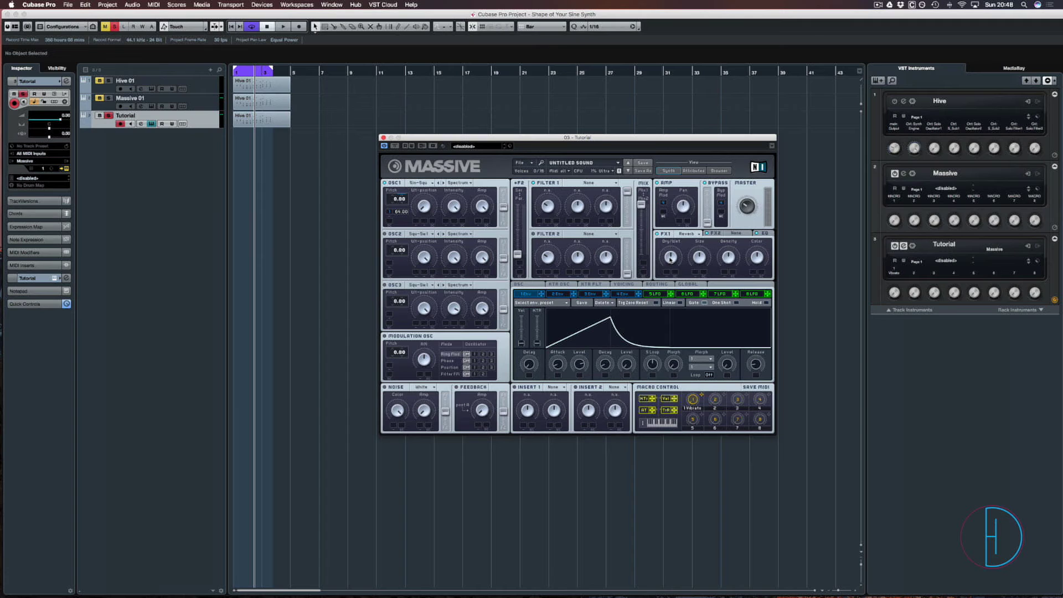
{"action": "key", "text": "space"}
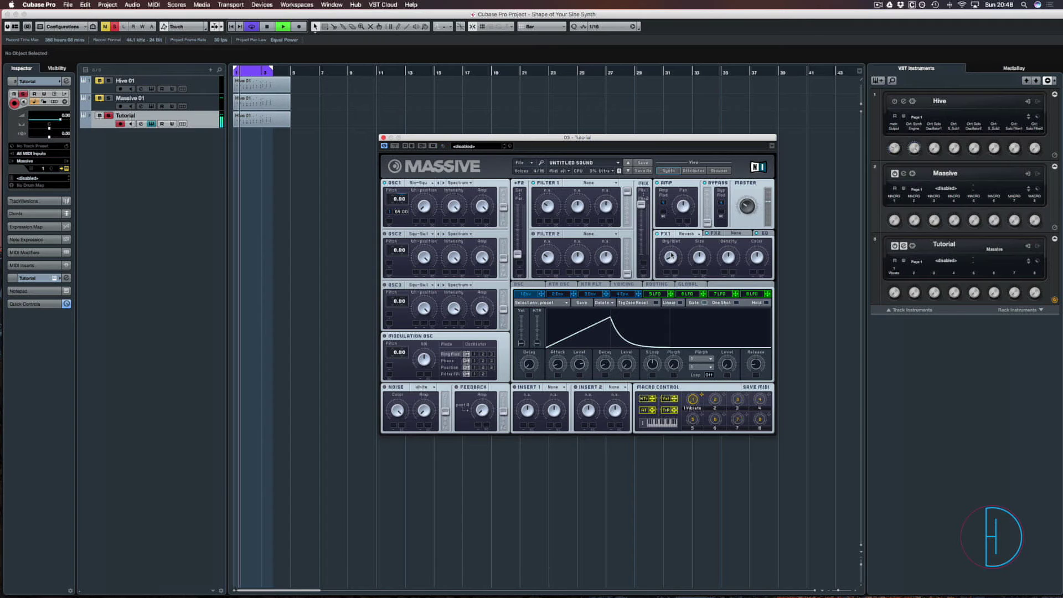
{"action": "key", "text": "space"}
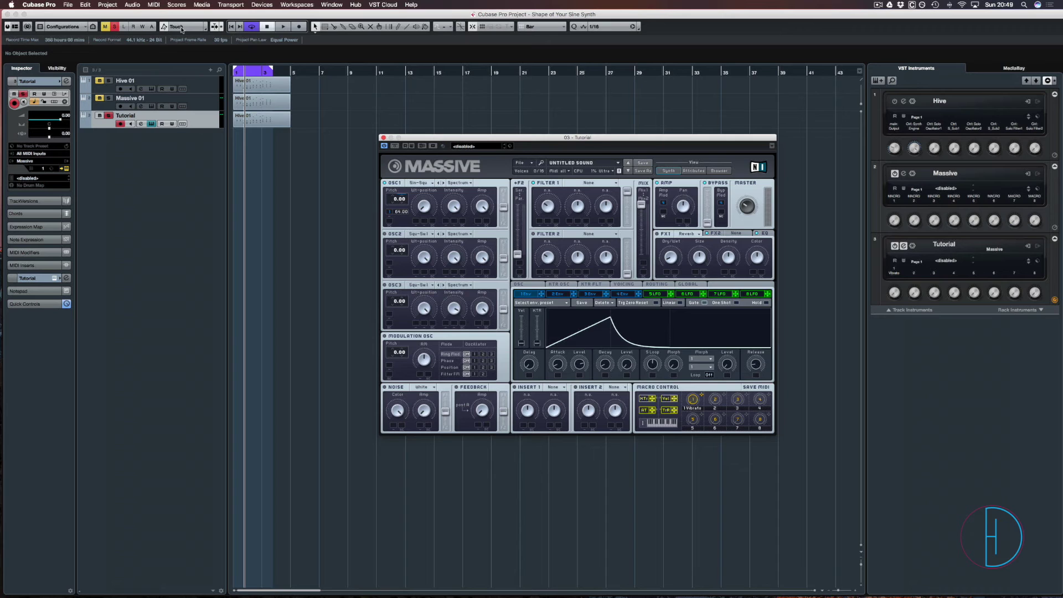
{"action": "left_click", "coordinate": [298, 95]}
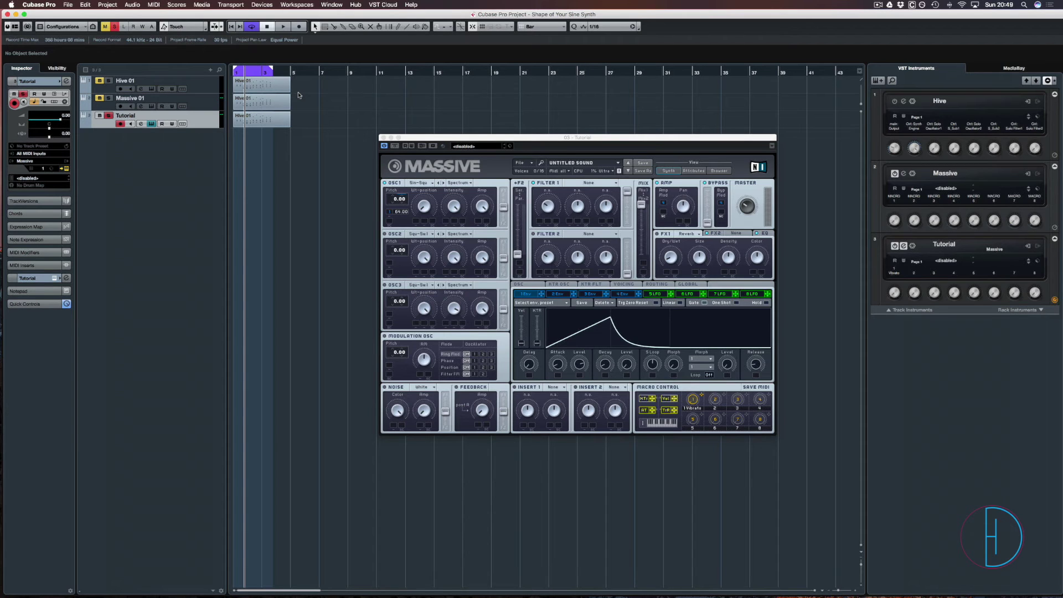
In the Key Editor, lower the F#4 at beat 1.2 to E4 and raise the B3 at 1.4 to C#4.
{"action": "key", "text": "space"}
{"action": "double_click", "coordinate": [237, 125]}
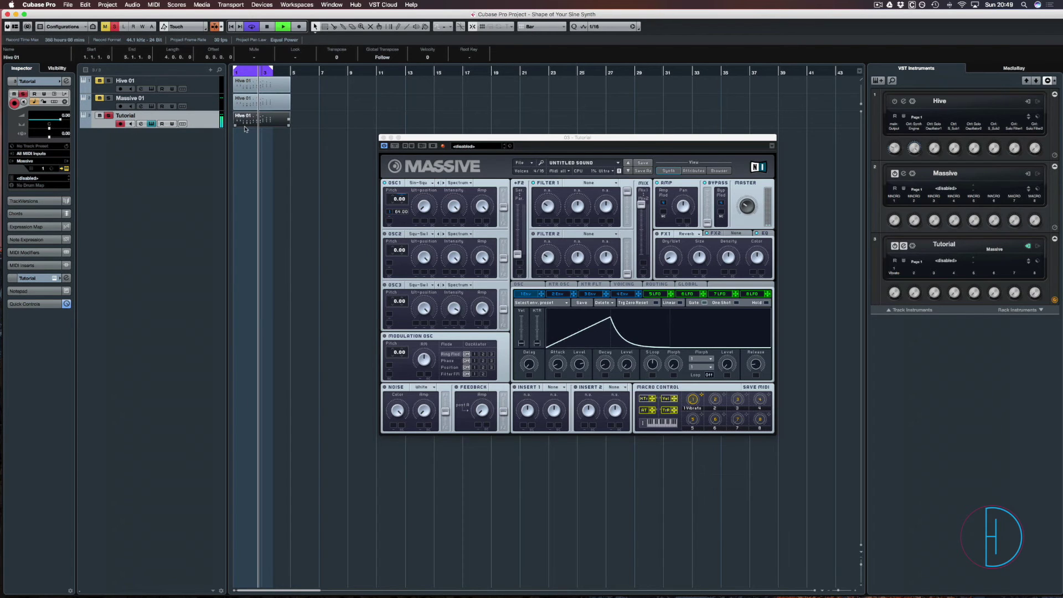
{"action": "left_click", "coordinate": [381, 138]}
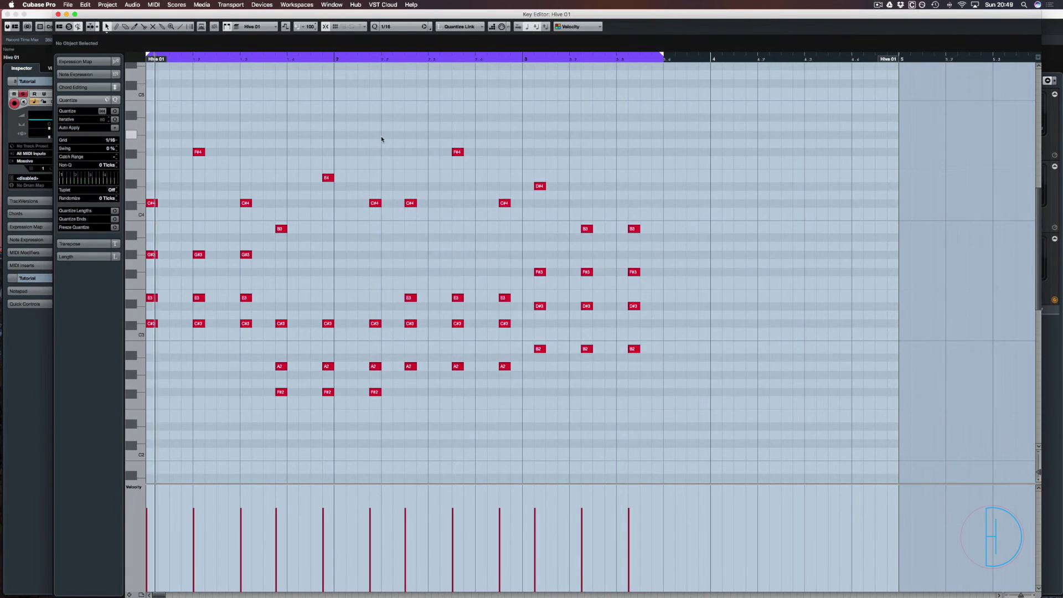
{"action": "left_click", "coordinate": [199, 151]}
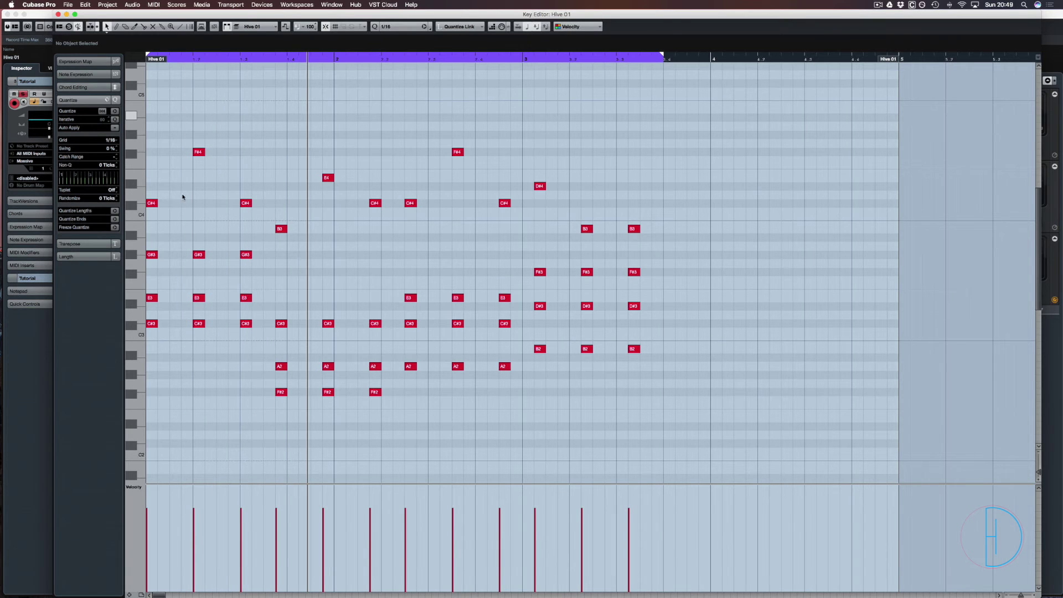
{"action": "key", "text": "Down"}
{"action": "key", "text": "Down"}
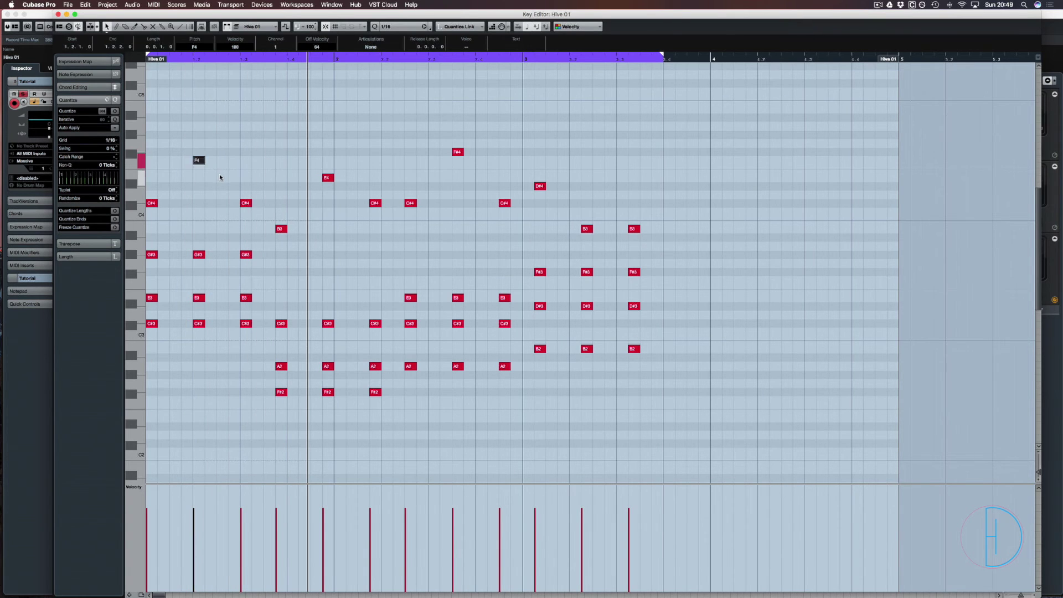
{"action": "left_click", "coordinate": [281, 229]}
{"action": "key", "text": "Up"}
{"action": "key", "text": "Up"}
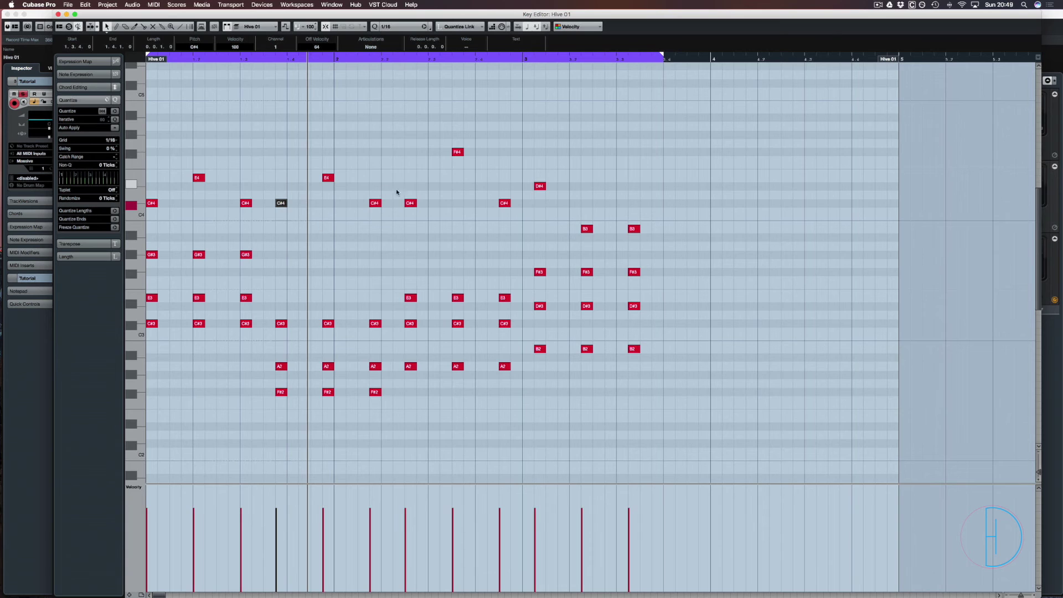
Lower the F#4 at beat 2.3 to E4 and raise the B3 at 3.2 to C#4.
{"action": "left_click", "coordinate": [464, 175]}
{"action": "left_click", "coordinate": [457, 152]}
{"action": "key", "text": "Down"}
{"action": "key", "text": "Down"}
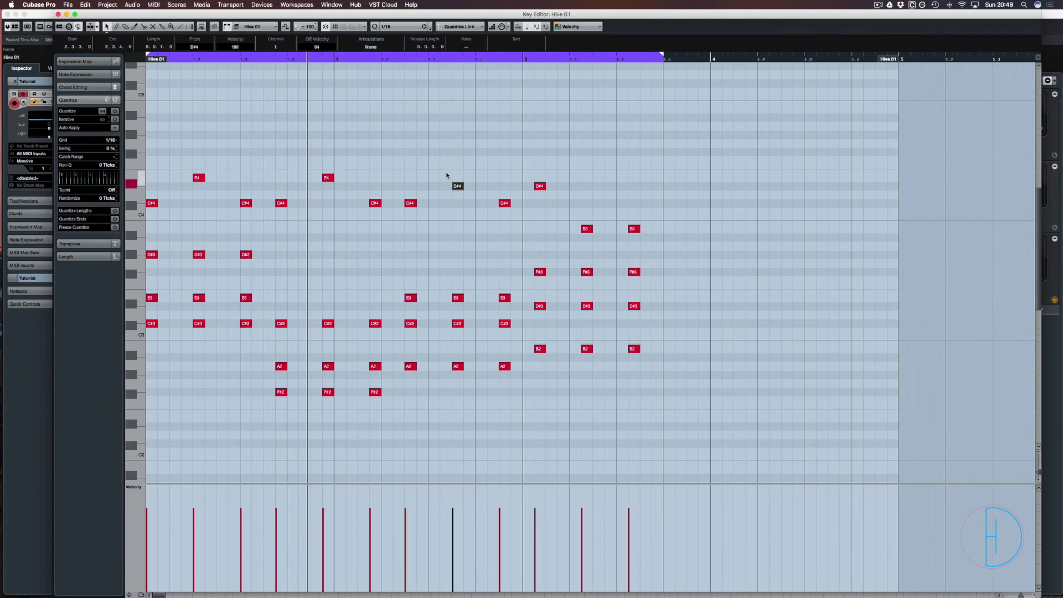
{"action": "left_click", "coordinate": [587, 229]}
{"action": "key", "text": "Up"}
{"action": "key", "text": "Up"}
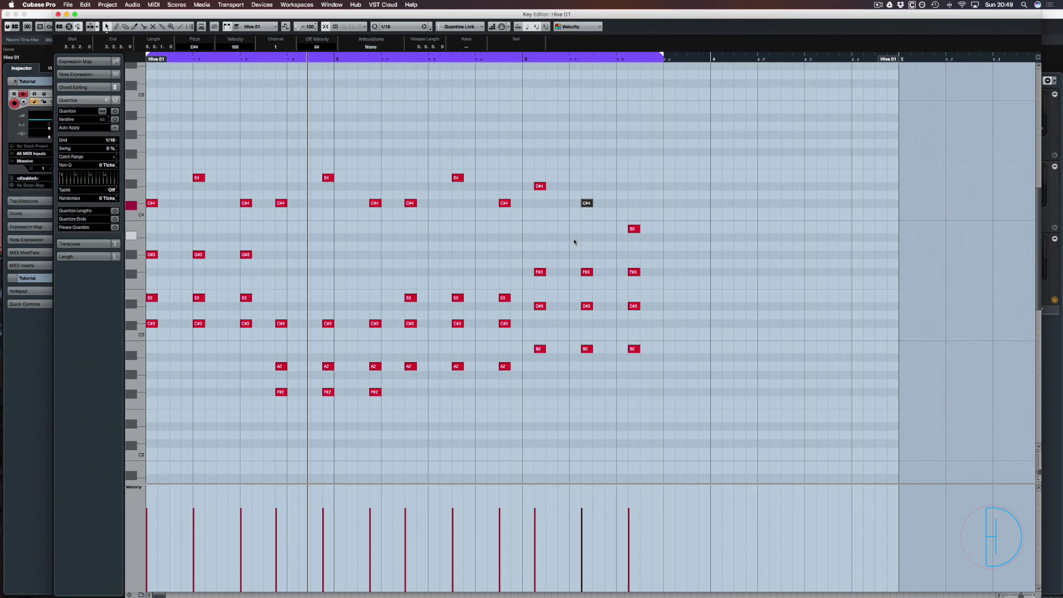
{"action": "key", "text": "Up"}
{"action": "key", "text": "Up"}
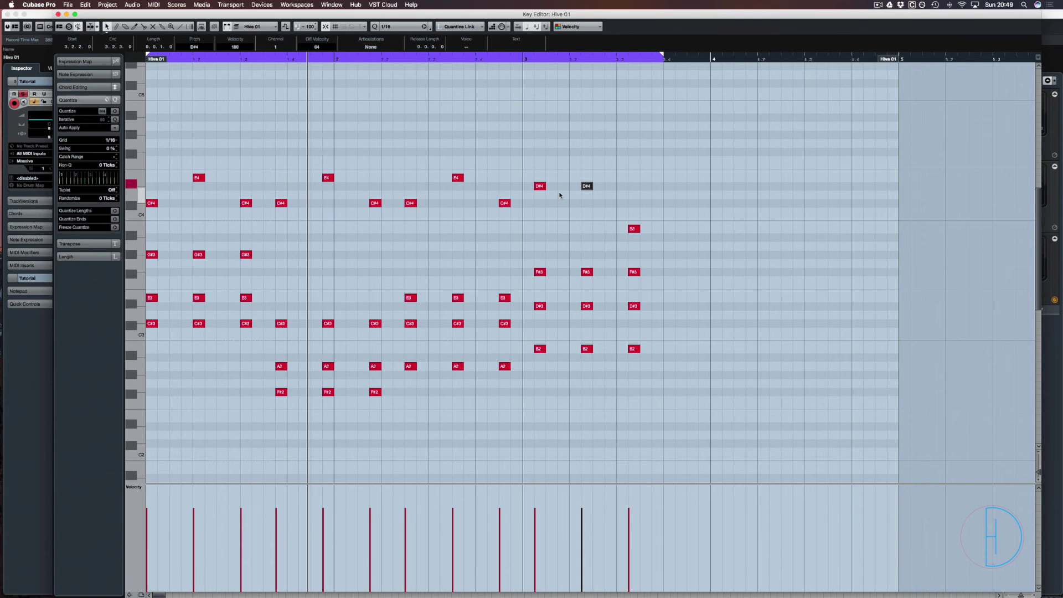
{"action": "key", "text": "Escape"}
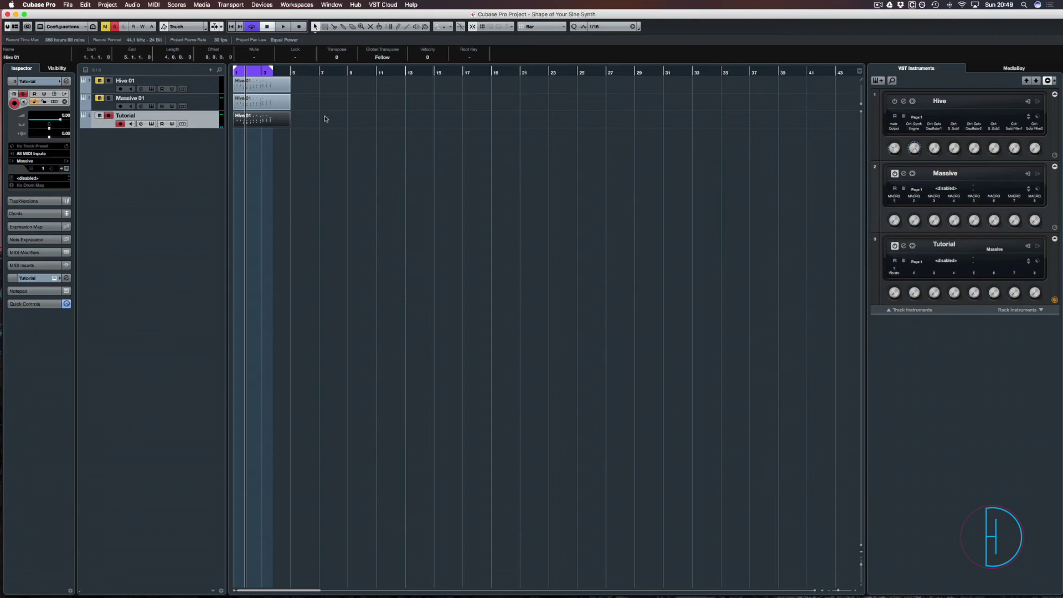
{"action": "left_click", "coordinate": [256, 102]}
{"action": "double_click", "coordinate": [256, 101]}
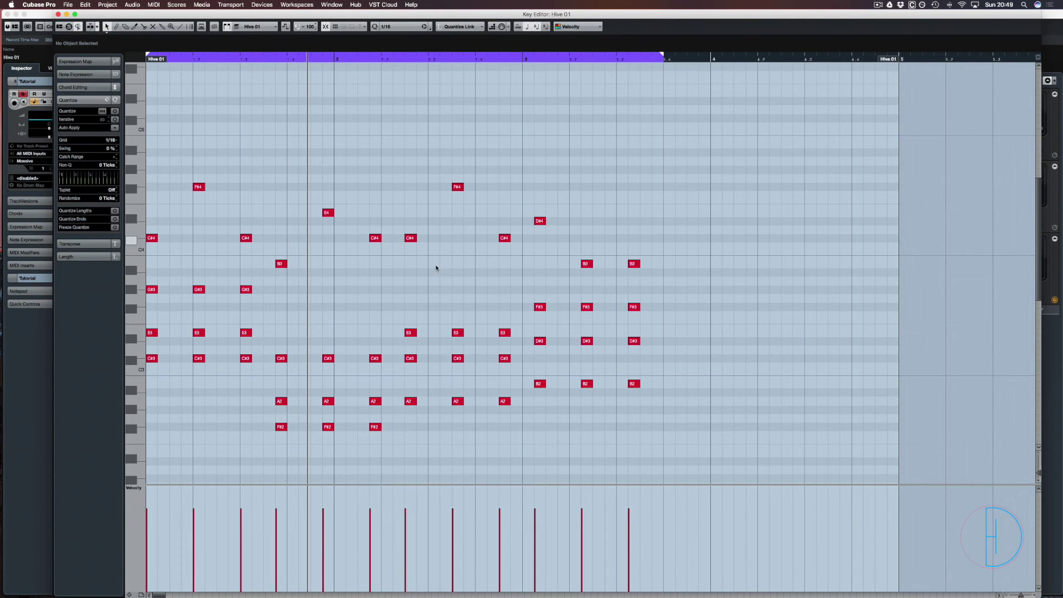
{"action": "key", "text": "Escape"}
{"action": "double_click", "coordinate": [246, 89]}
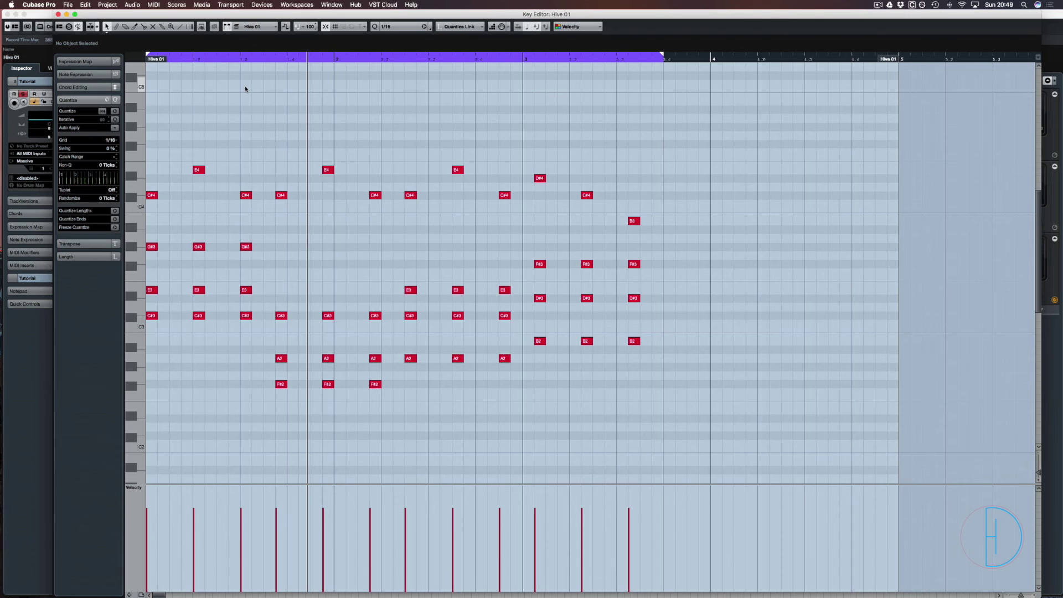
{"action": "key", "text": "Escape"}
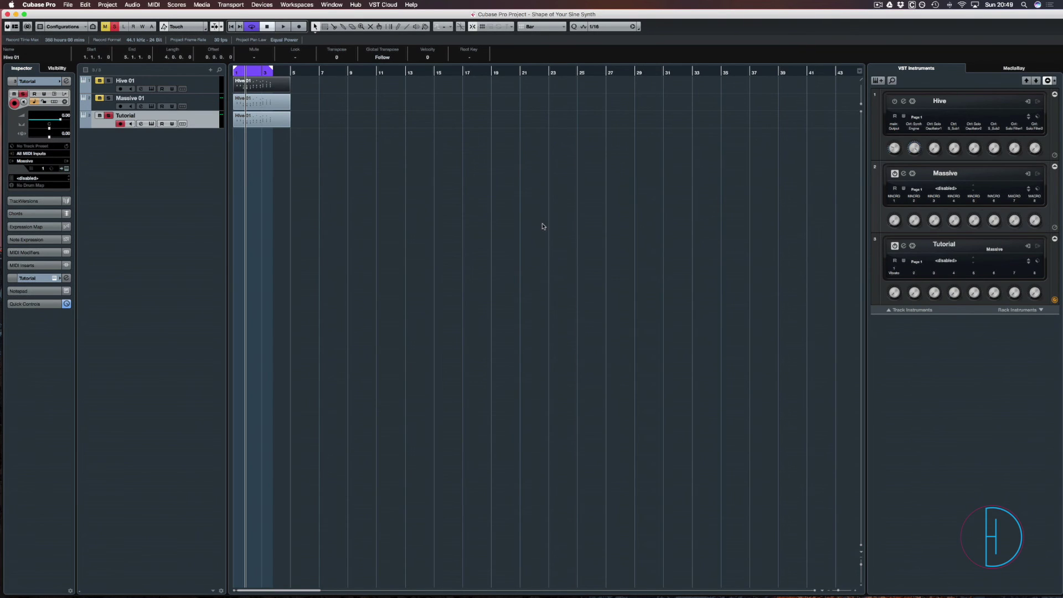
Reopen the Tutorial track's Massive editor from its instrument rack slot.
{"action": "left_click", "coordinate": [903, 246]}
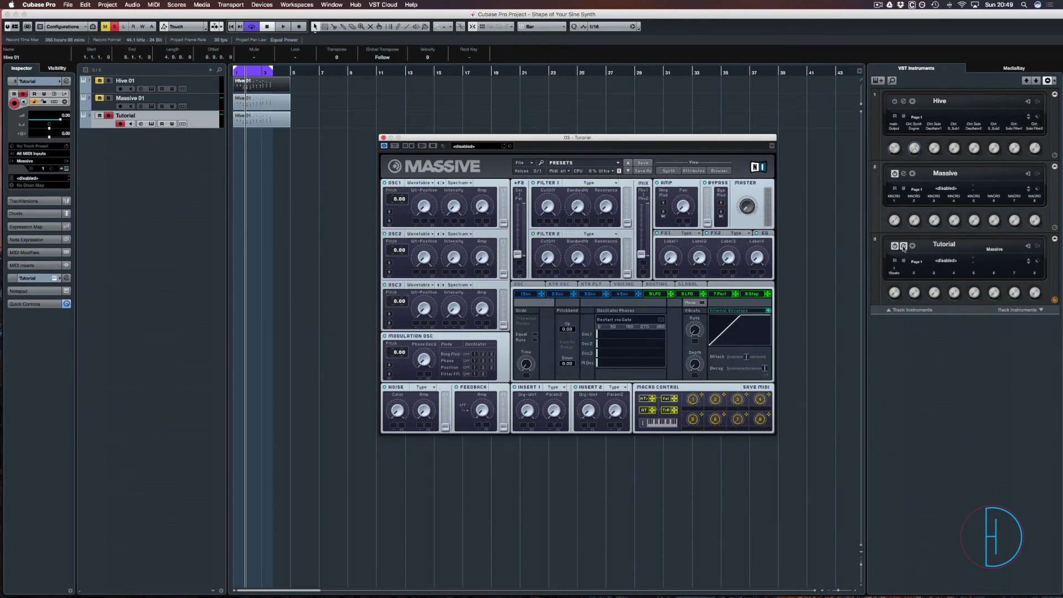